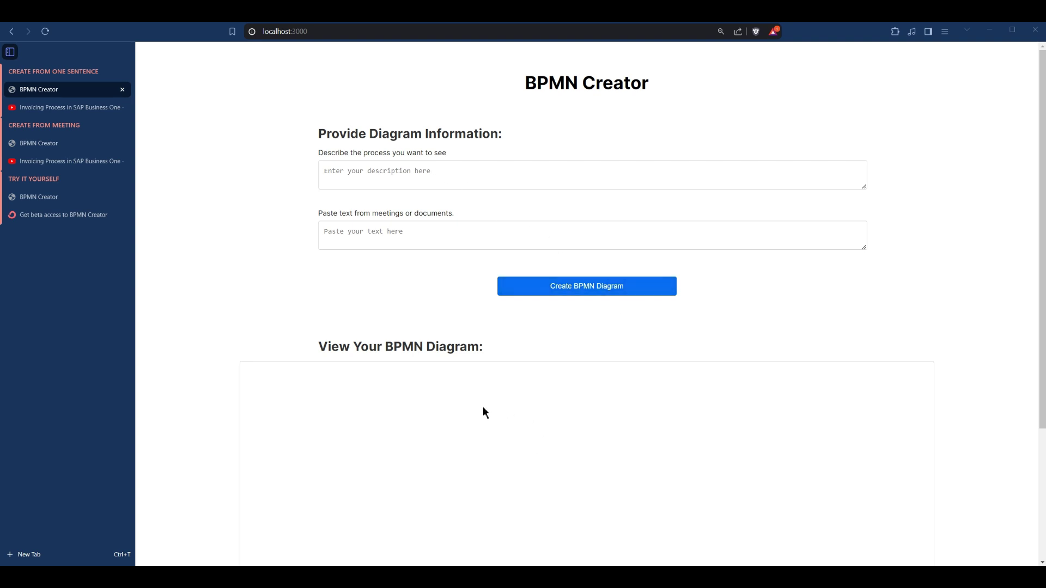
Copy the title of the SAP Business One invoicing video
click(99, 112)
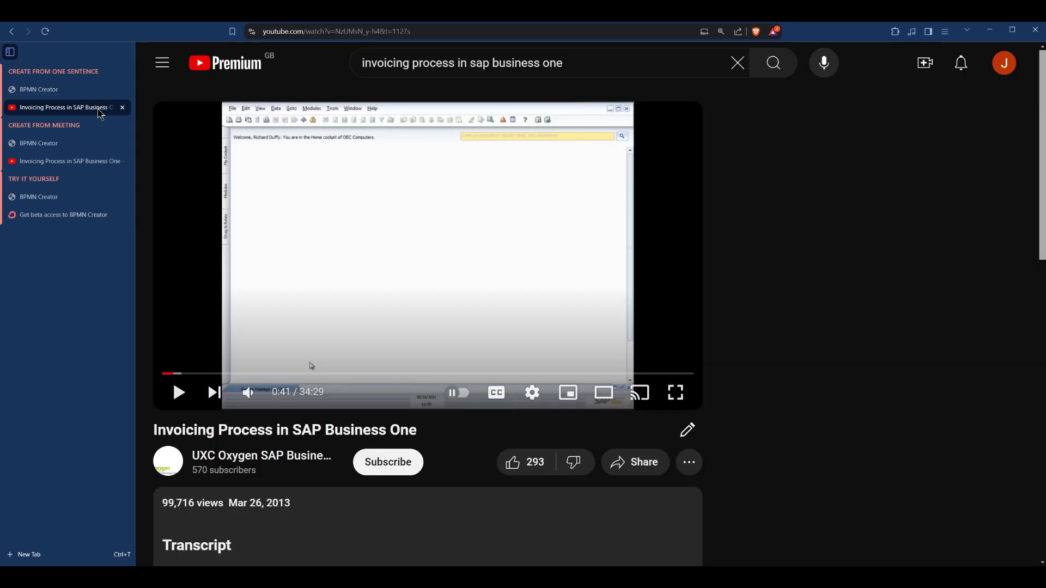
drag(417, 433, 159, 433)
key(ctrl+c)
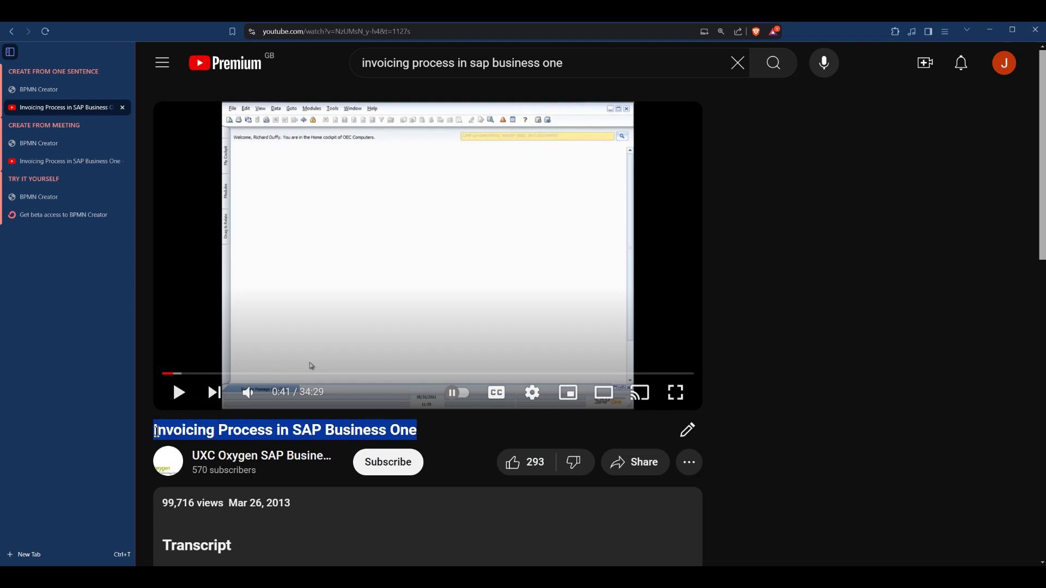
click(64, 90)
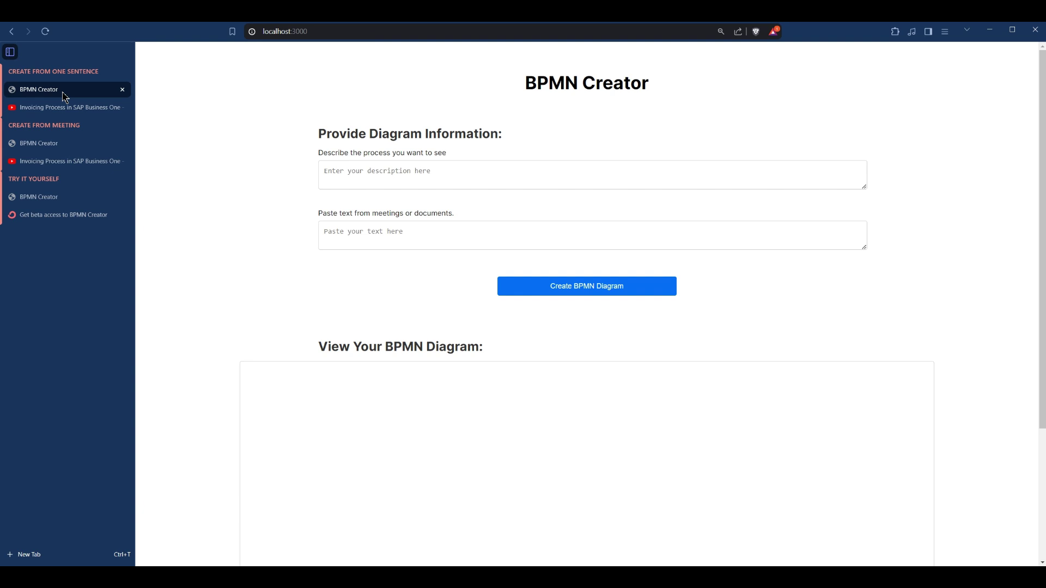
Paste 'Invoicing Process in SAP Business One' as the description and generate the BPMN diagram
click(388, 169)
key(ctrl+v)
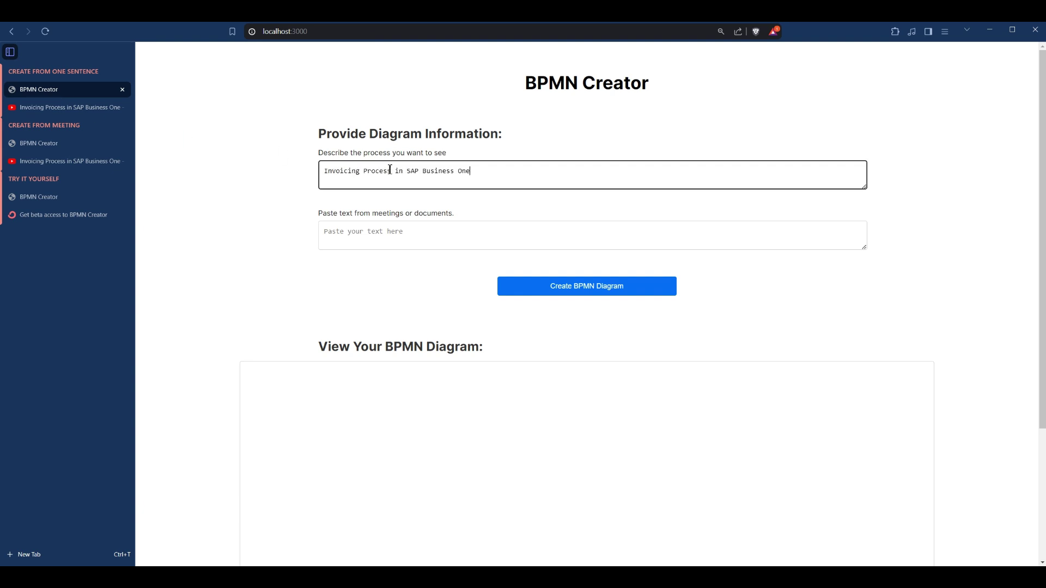
click(542, 279)
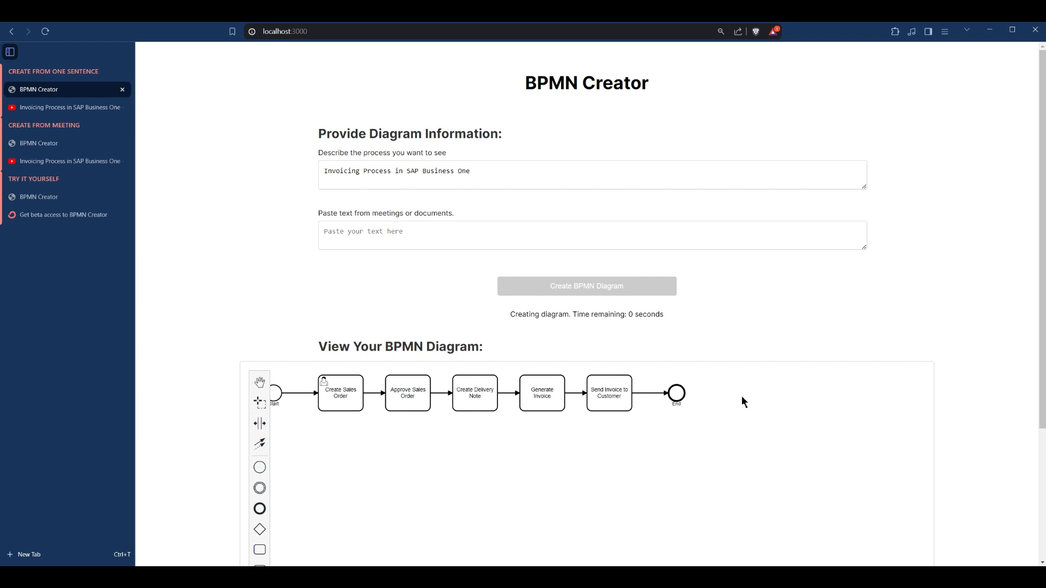
Insert an exclusive gateway between Create Sales Order and Approve Sales Order
drag(743, 402, 861, 433)
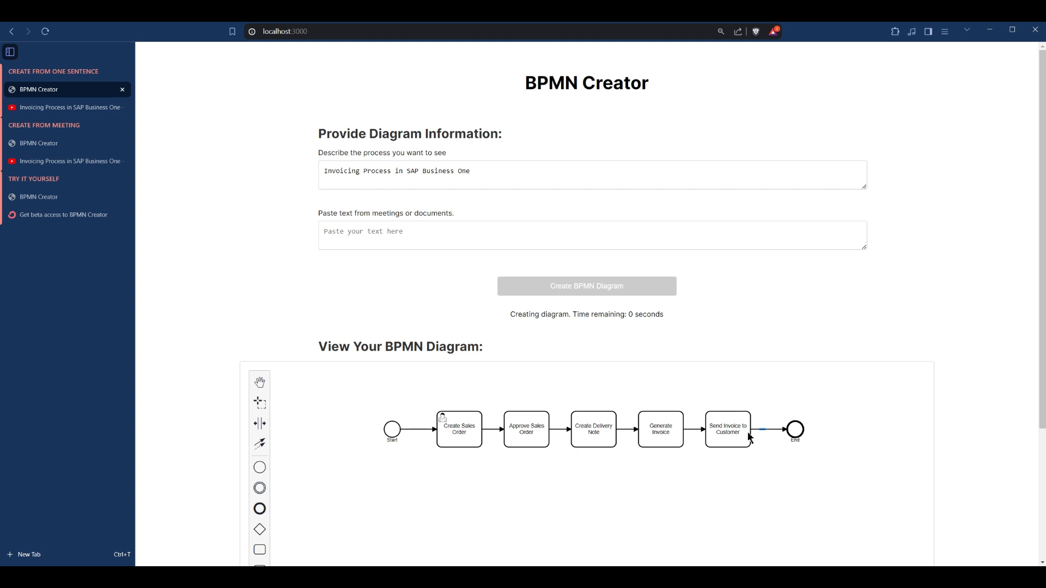
click(542, 435)
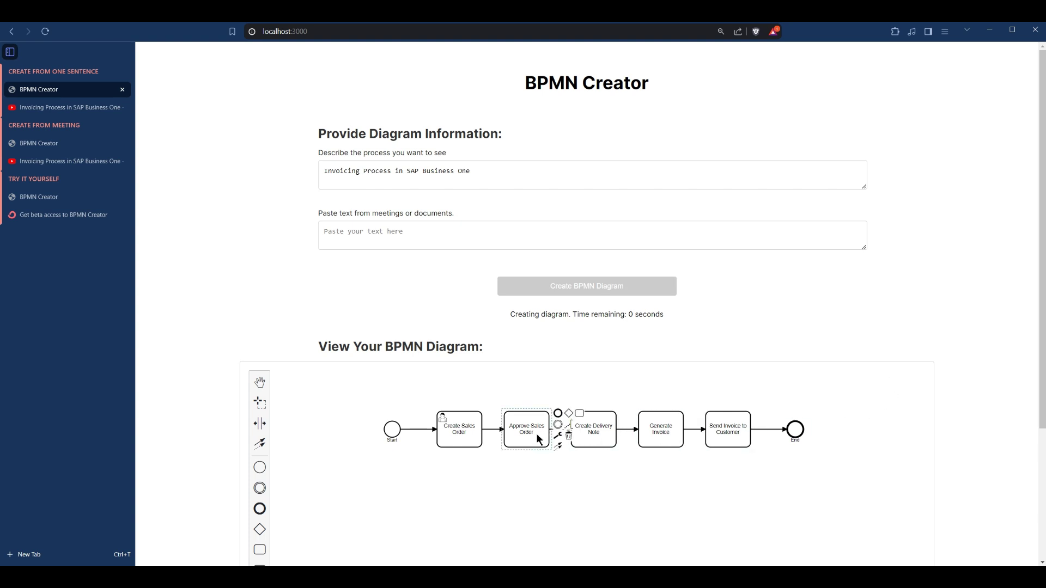
click(570, 415)
drag(582, 479, 532, 490)
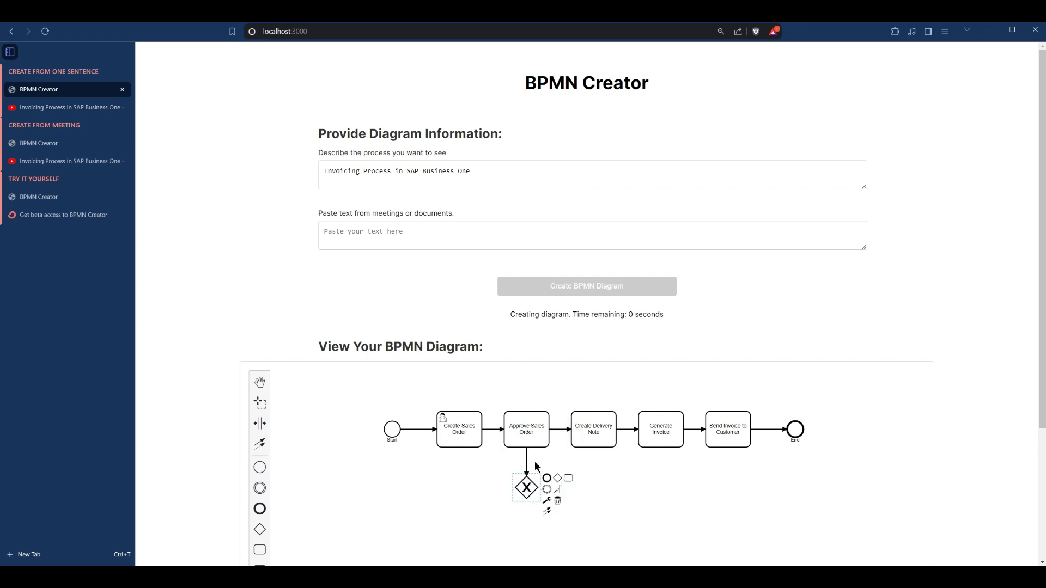
click(526, 457)
drag(526, 450, 459, 469)
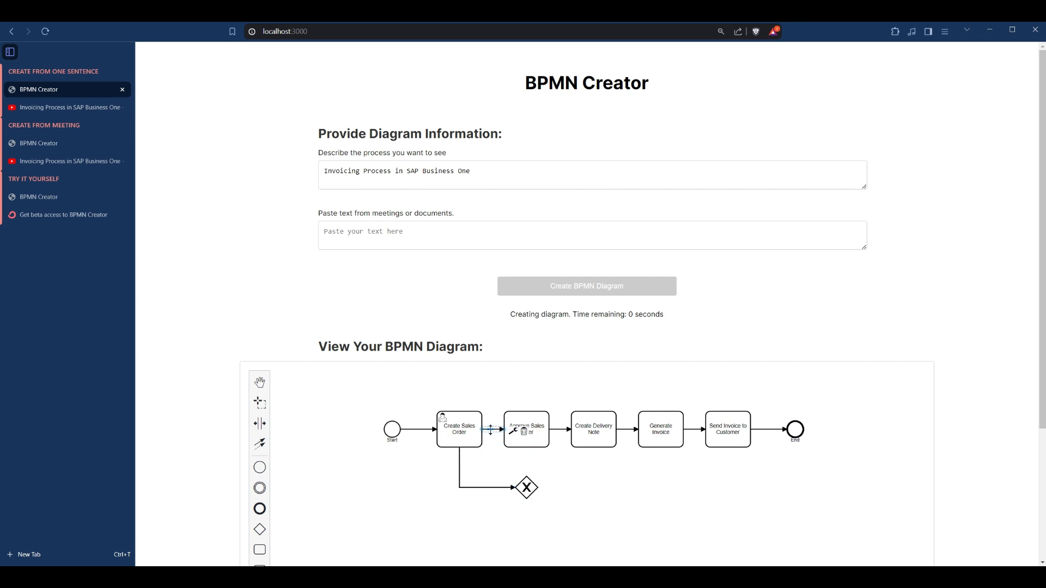
drag(484, 431, 572, 479)
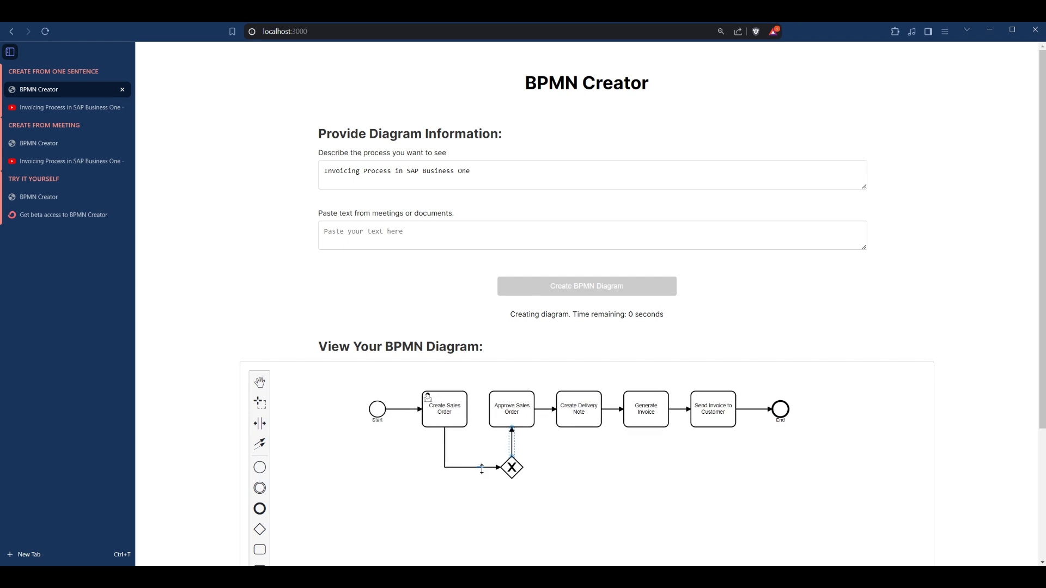
Label the new gateway 'Order approved?'
click(516, 472)
text(Order approved?)
click(565, 474)
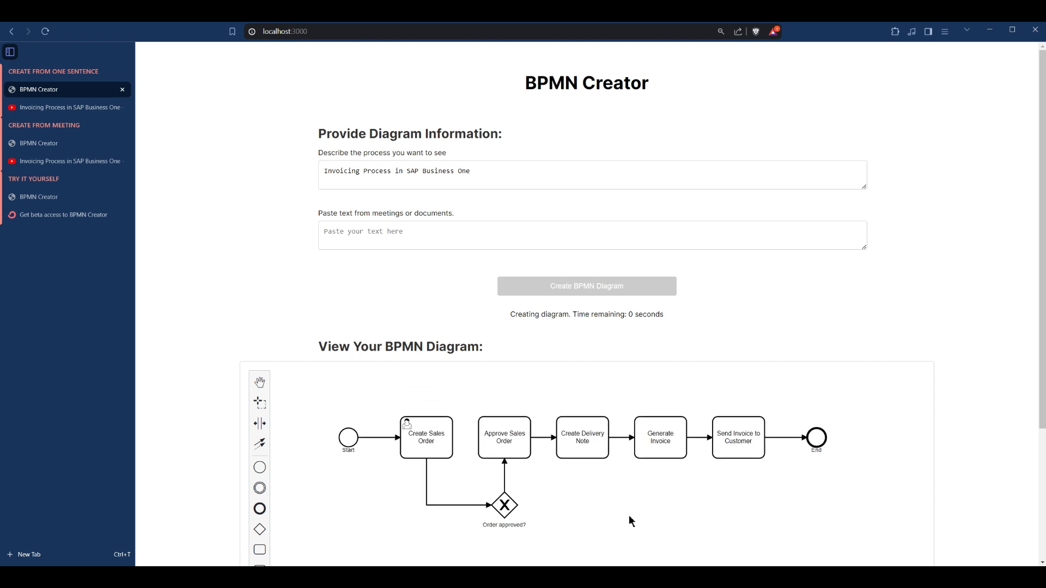
Append a task named 'Cancel Order' after the Order approved? gateway
click(511, 509)
click(552, 494)
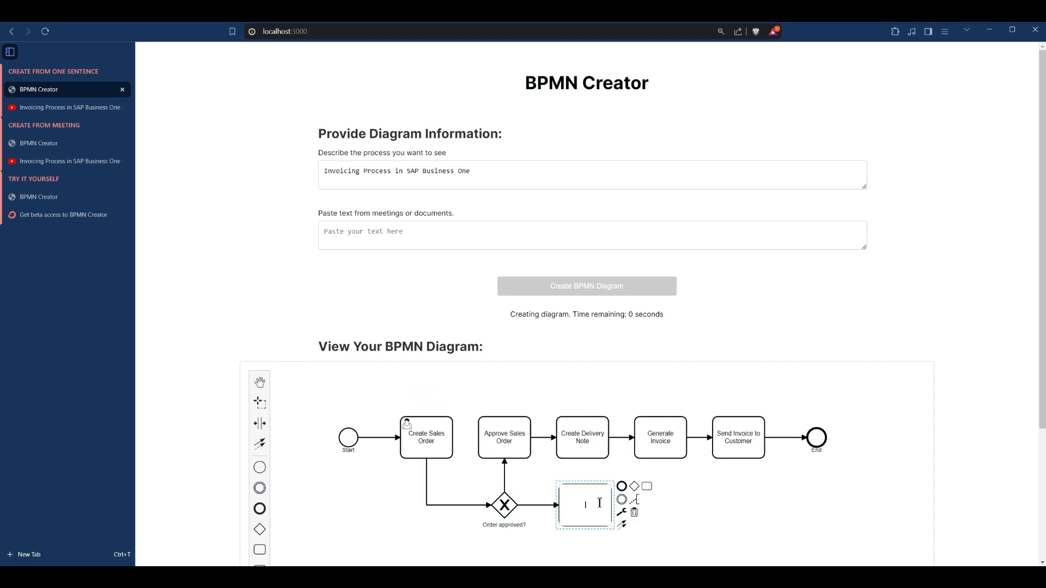
text(Cancel Order)
click(622, 524)
Connect Cancel Order to the End event, with the flow entering End from below
click(819, 450)
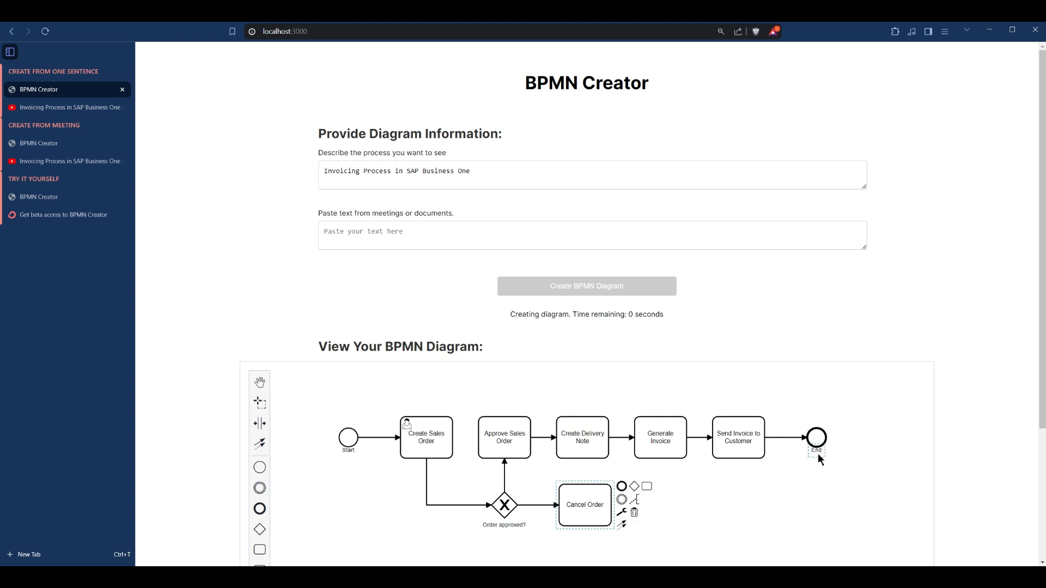
click(622, 526)
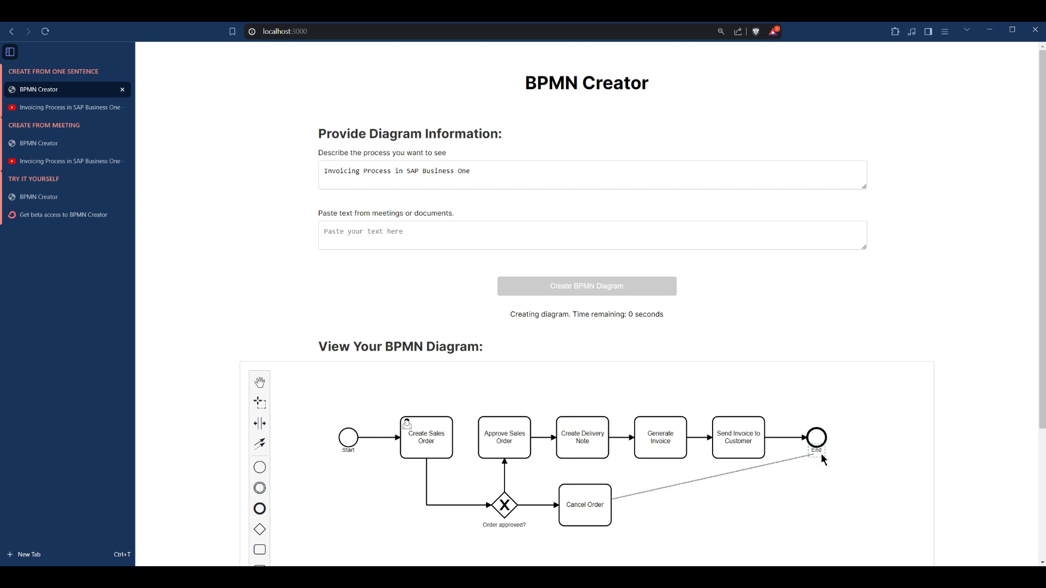
click(822, 453)
click(622, 526)
click(821, 450)
drag(710, 466, 816, 465)
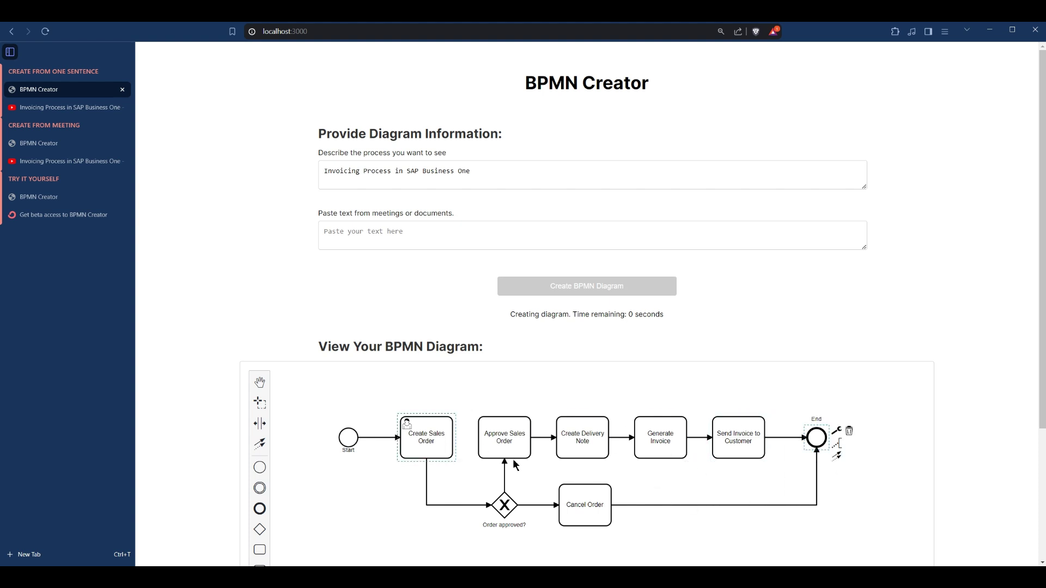
Wrap the whole process in a participant pool and enlarge it to fit
scroll(895, 433, up, 1)
scroll(981, 420, down, 2)
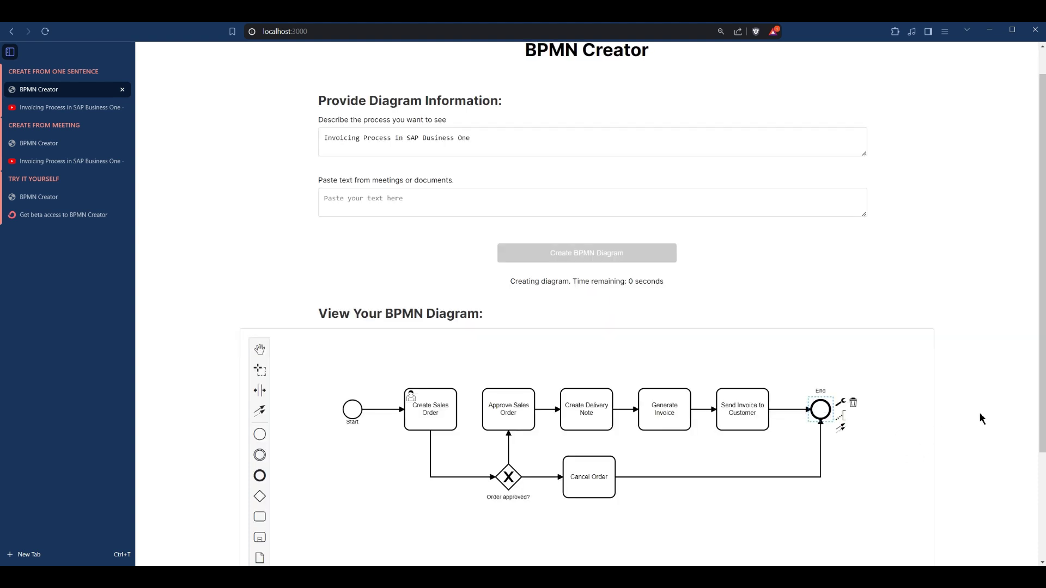
scroll(894, 439, up, 3)
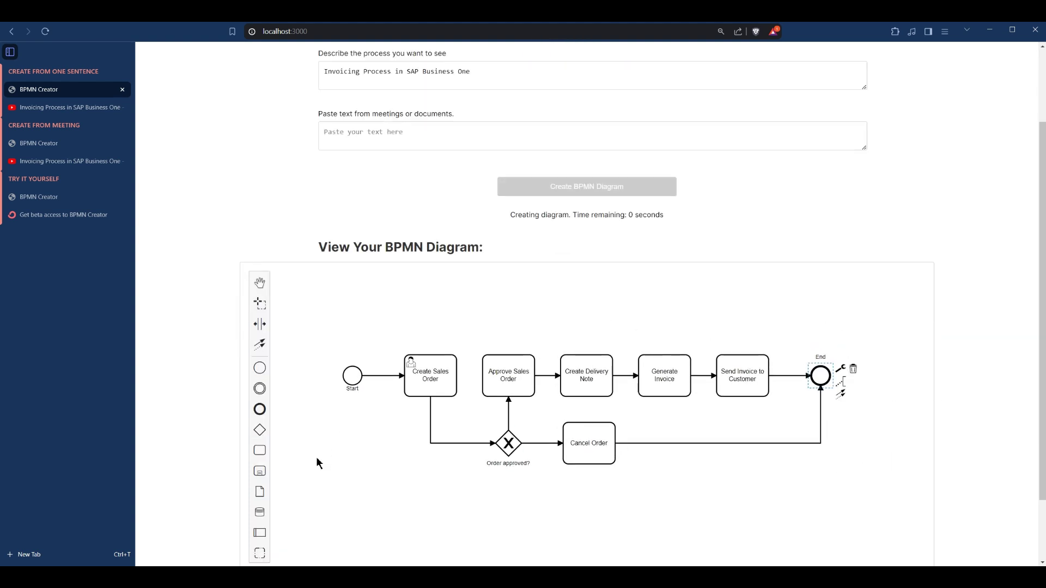
click(260, 534)
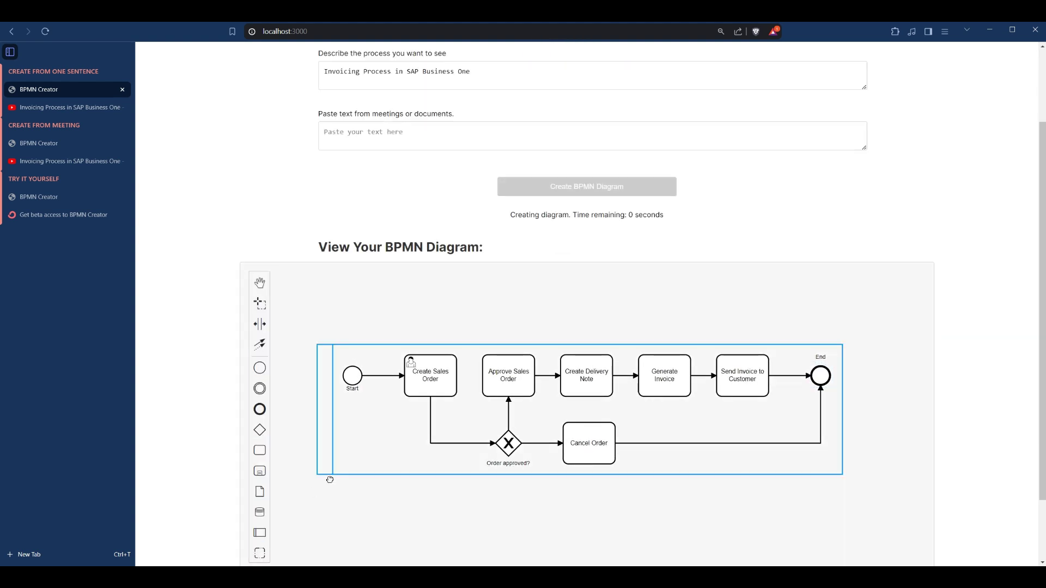
click(366, 424)
drag(579, 342, 579, 319)
drag(579, 477, 580, 497)
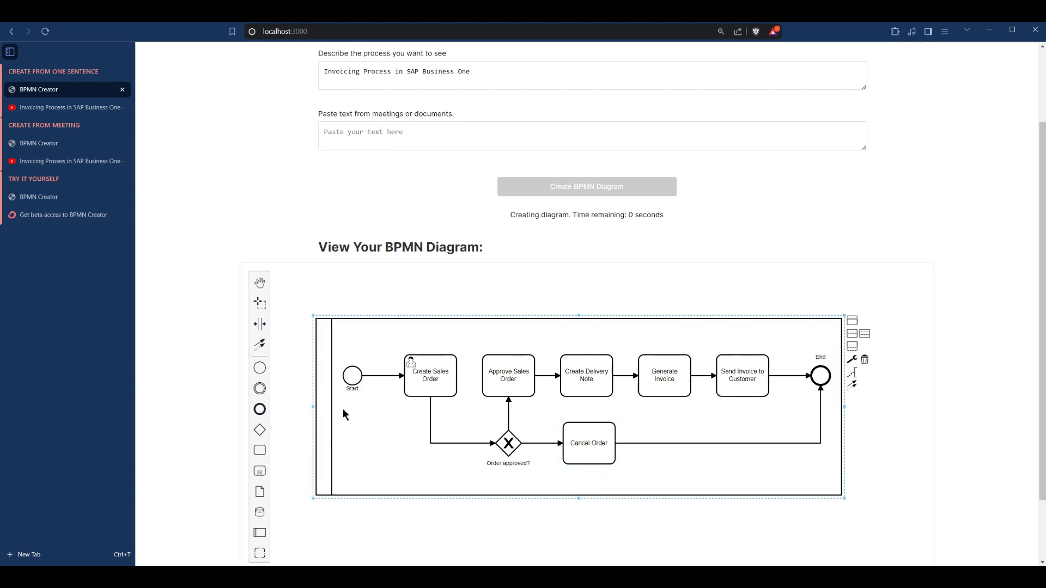
drag(392, 71, 323, 72)
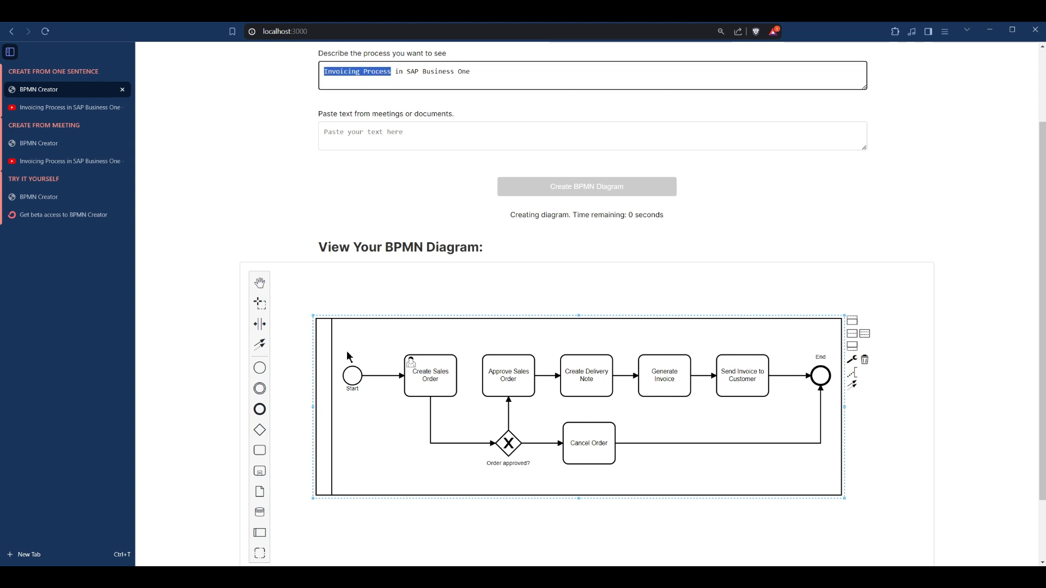
Name the pool 'Invoice processor'
click(330, 409)
text(Inv)
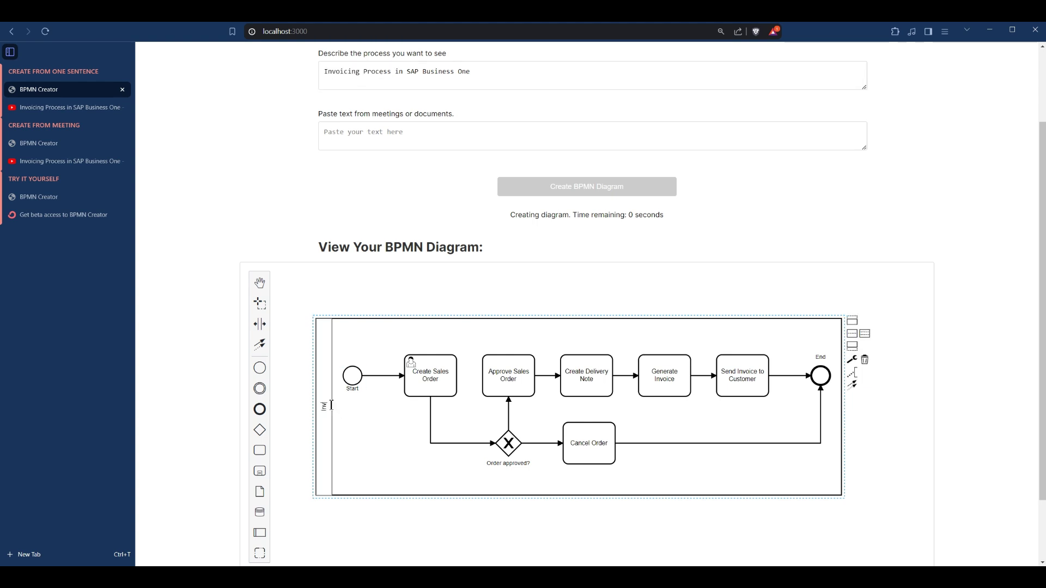
text(oice processor)
click(375, 406)
click(896, 350)
mouse_move(1036, 331)
mouse_down()
mouse_move(1034, 268)
mouse_move(1040, 341)
mouse_up()
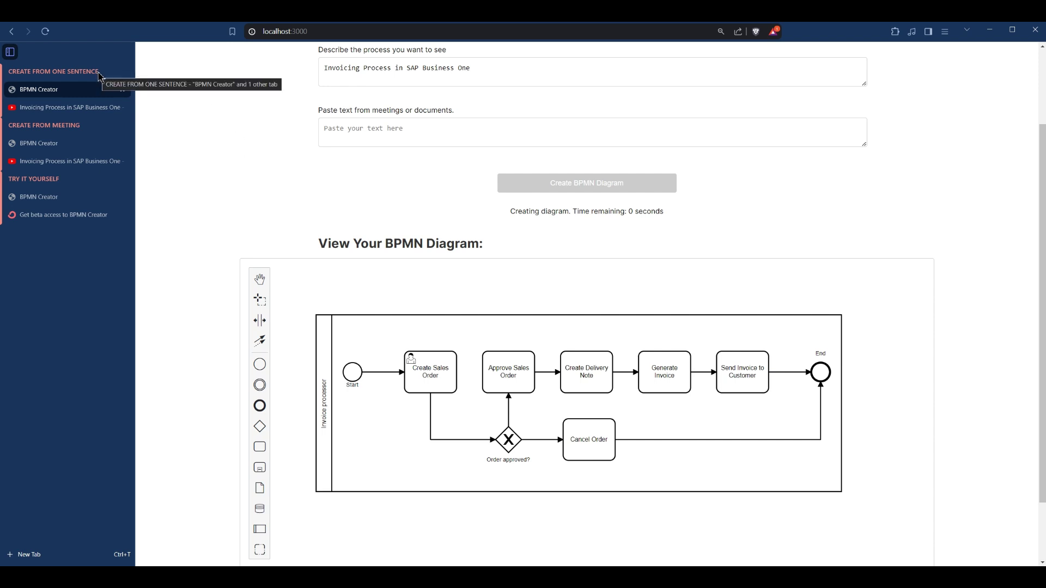
Open the meeting-based diagram form and copy the invoicing video's title
click(87, 152)
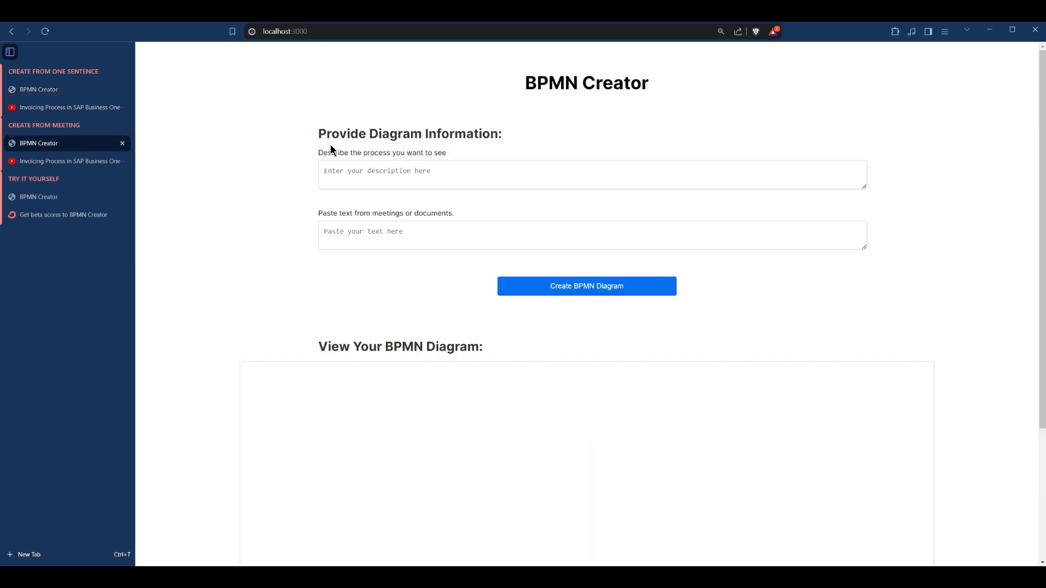
click(98, 161)
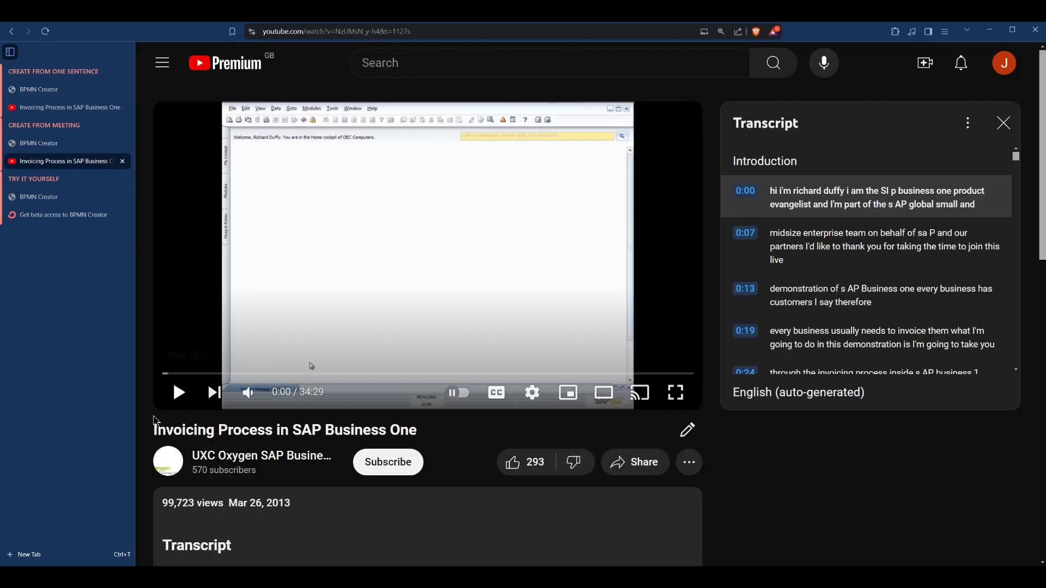
drag(154, 431, 418, 432)
key(ctrl+c)
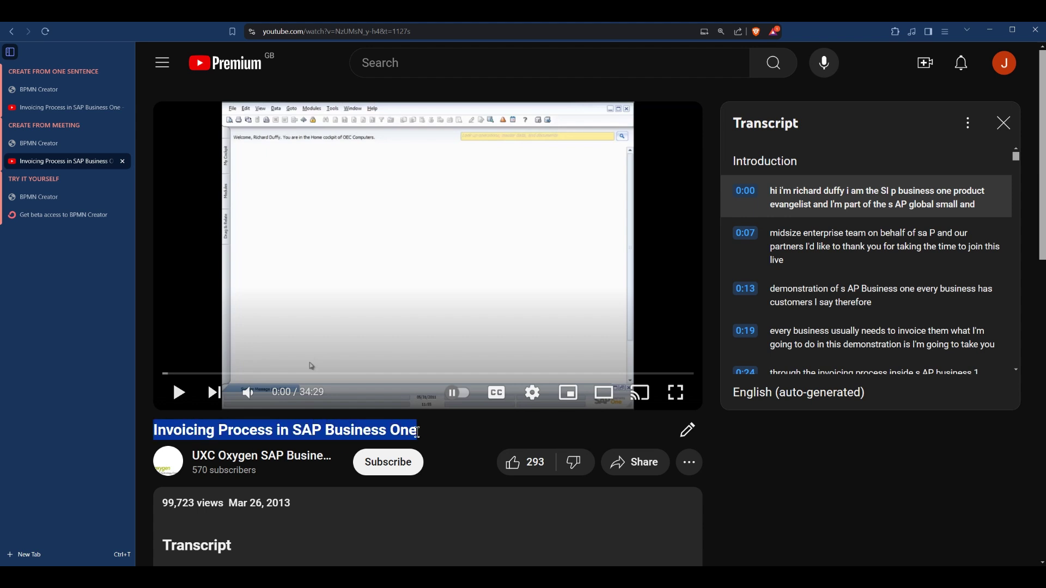
Paste 'Invoicing Process in SAP Business One' as the form's description, then return to the video
click(50, 146)
click(361, 183)
key(ctrl+v)
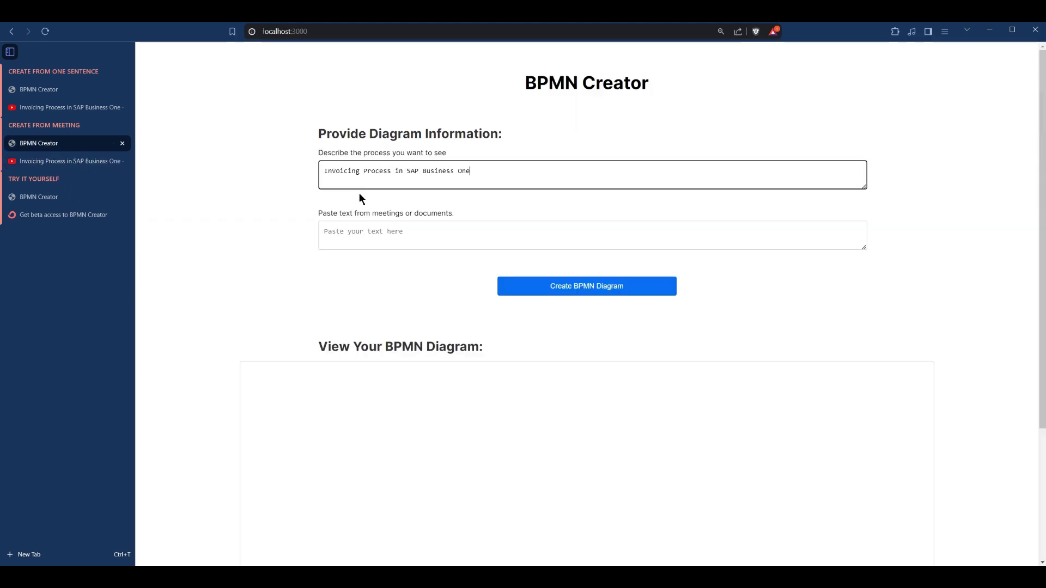
click(374, 234)
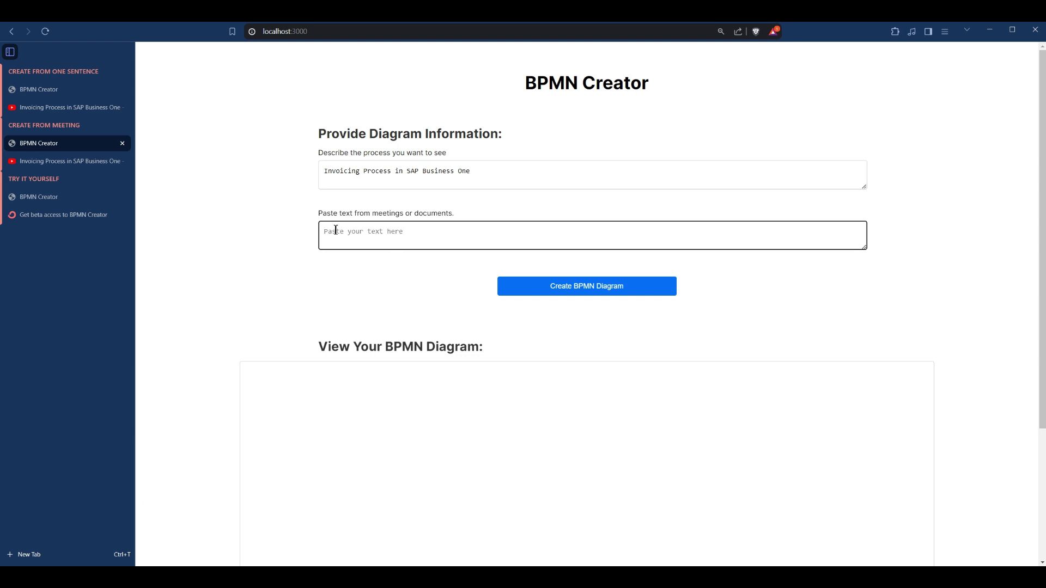
click(78, 163)
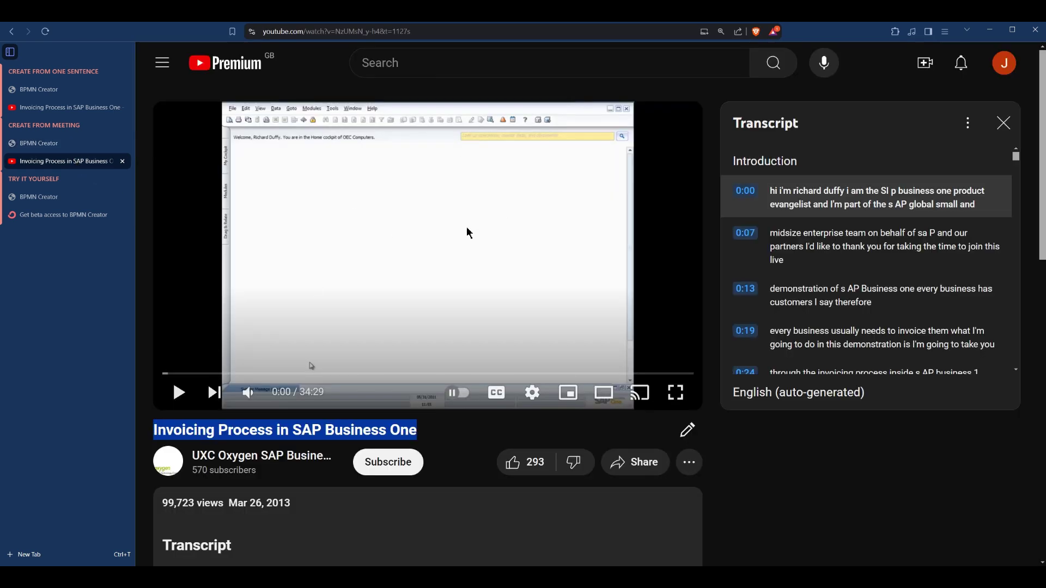
Play and pause the video, then select its full transcript from 0:00 to 34:23
click(428, 211)
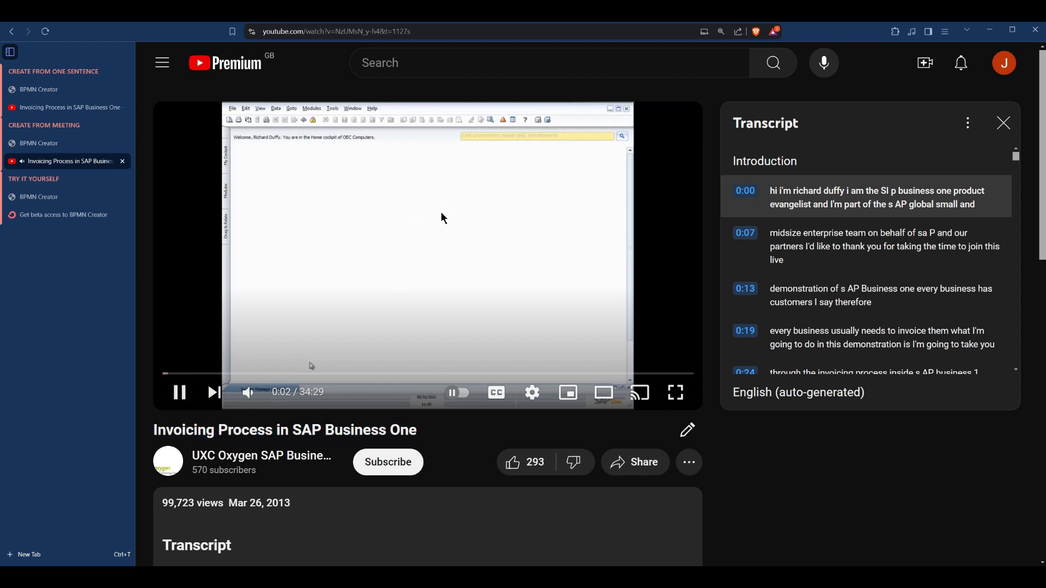
click(467, 219)
drag(734, 181, 964, 461)
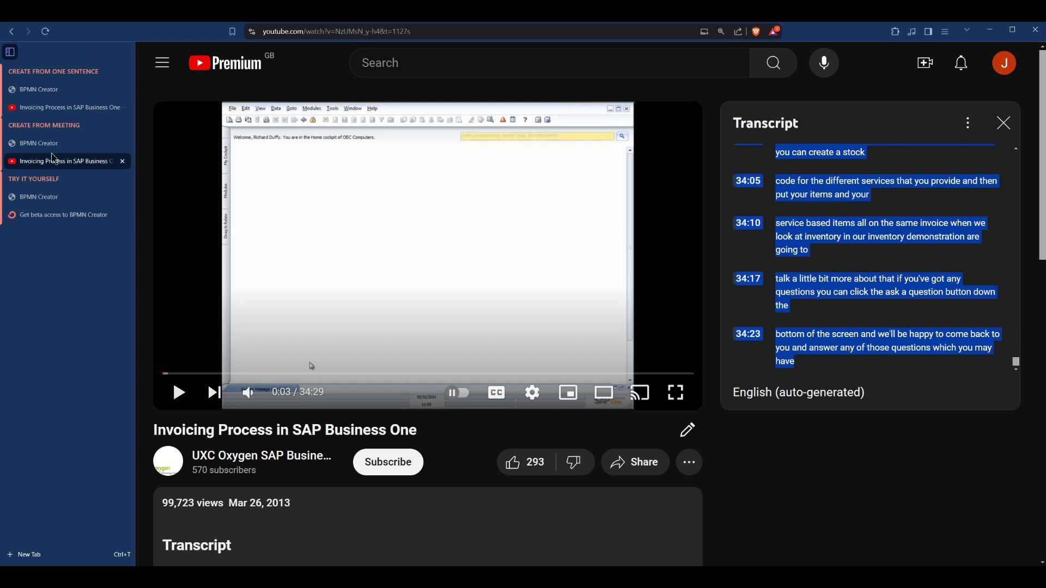
Paste the copied video transcript as meeting text and generate the BPMN diagram
click(54, 144)
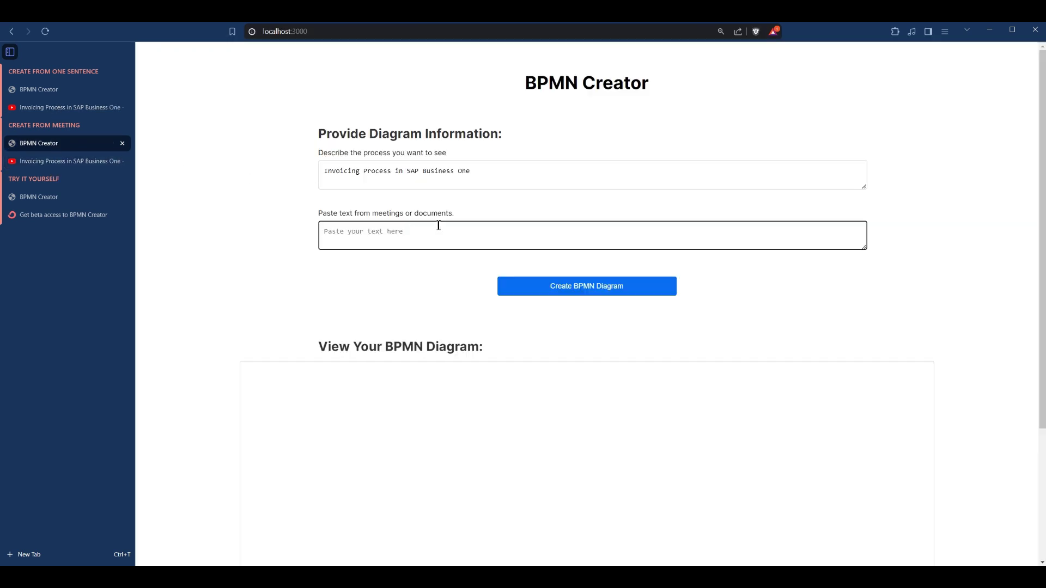
key(ctrl+v)
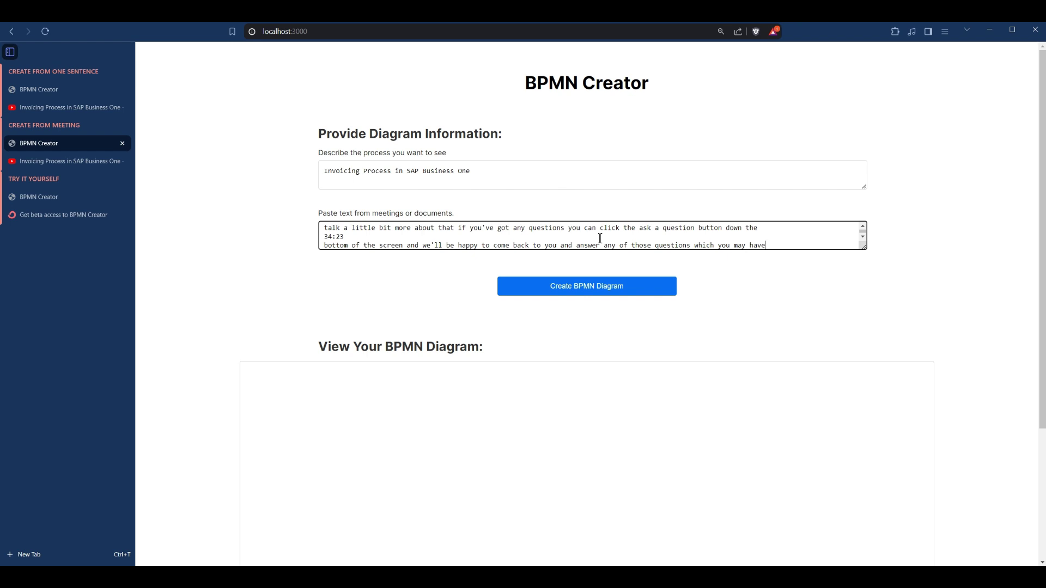
click(631, 293)
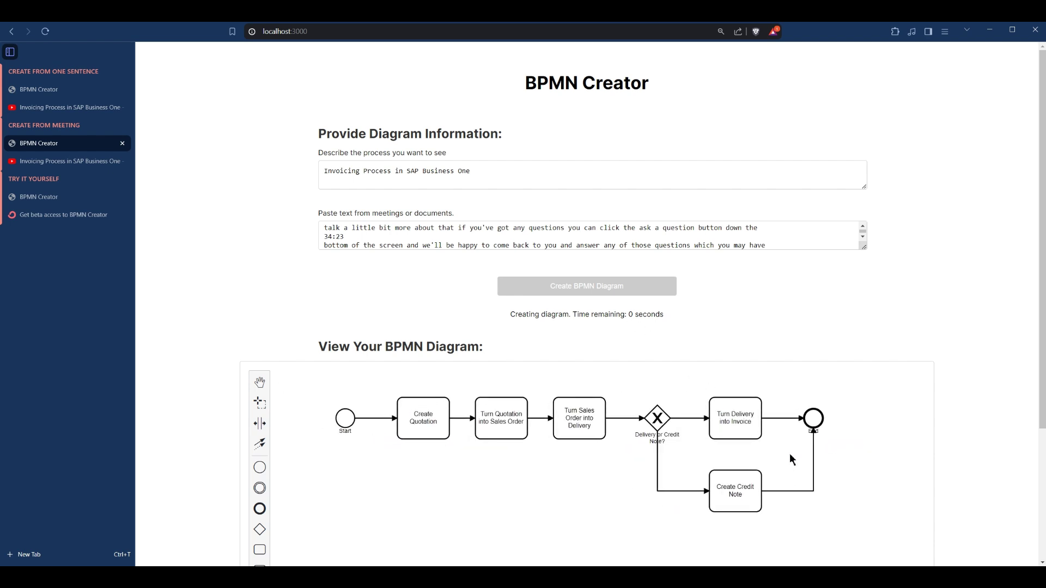
double_click(737, 493)
key(ctrl+a)
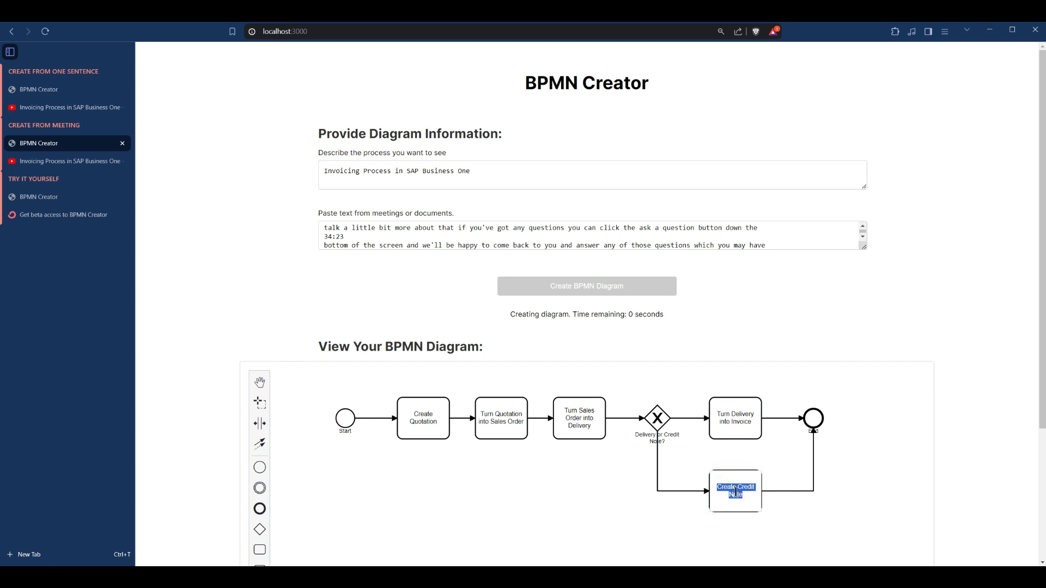
click(747, 489)
drag(744, 496, 740, 486)
key(ctrl+c)
click(853, 406)
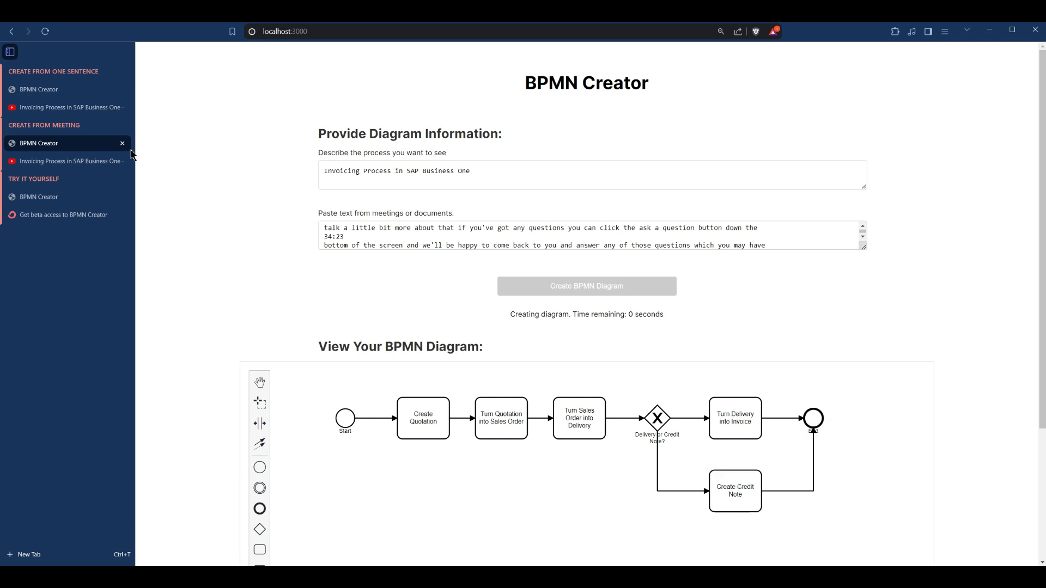
click(86, 162)
click(732, 110)
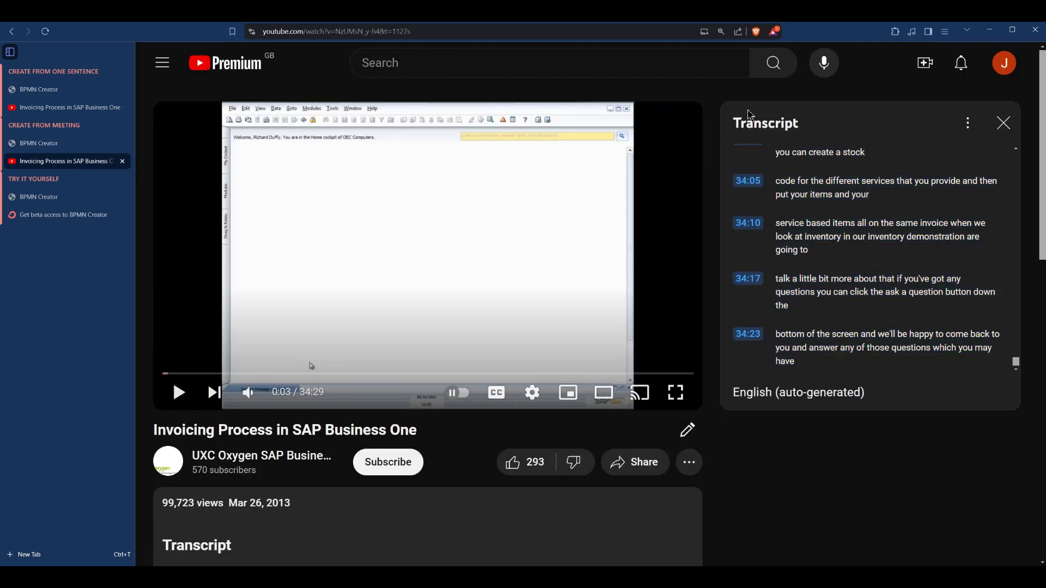
key(ctrl+f)
key(ctrl+v)
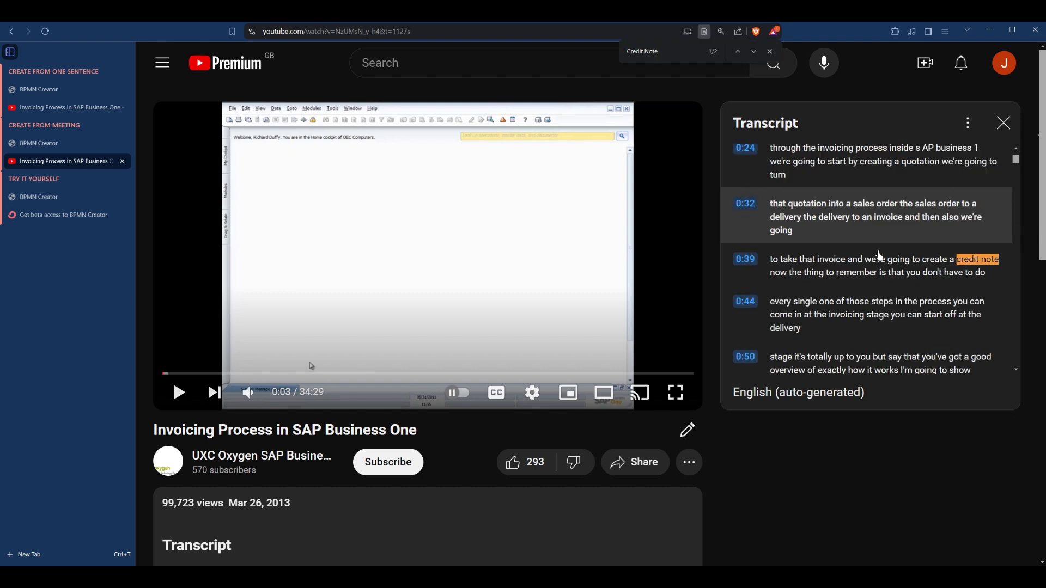
click(834, 260)
click(551, 219)
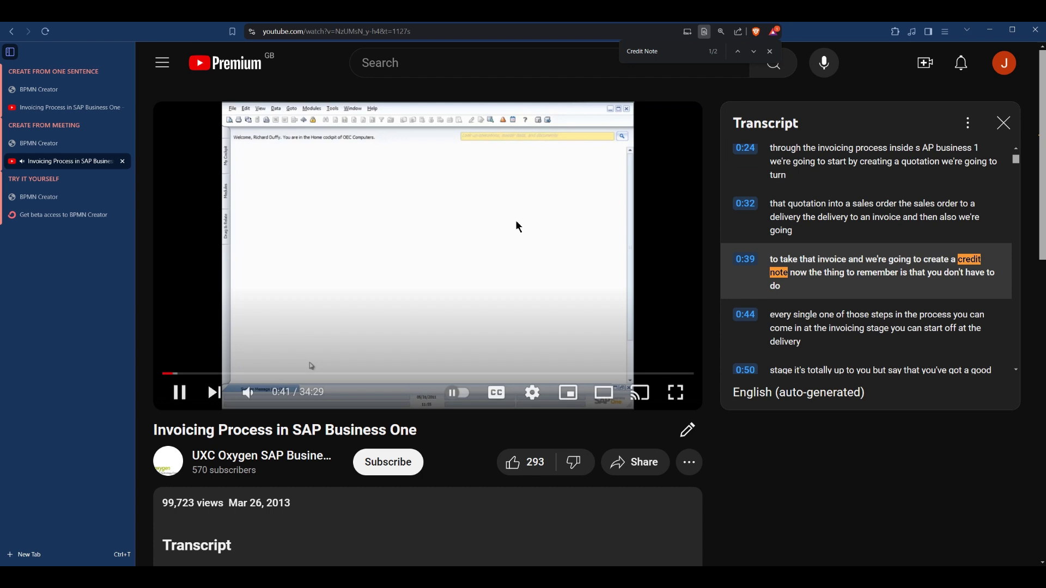
click(519, 227)
Scroll through the generated diagram, then open the blank try-it-yourself BPMN Creator form
click(71, 145)
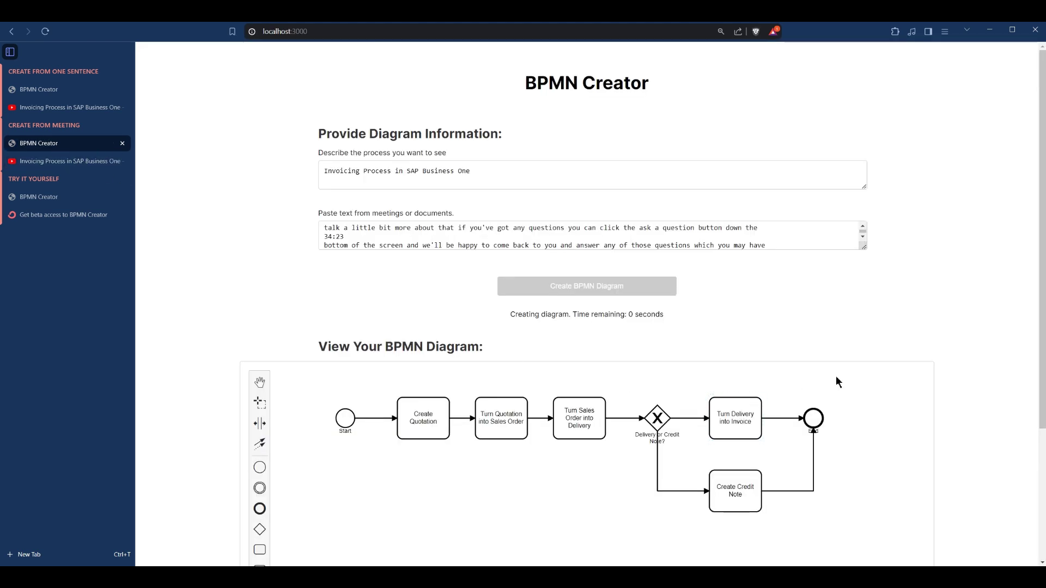
scroll(801, 373, down, 1)
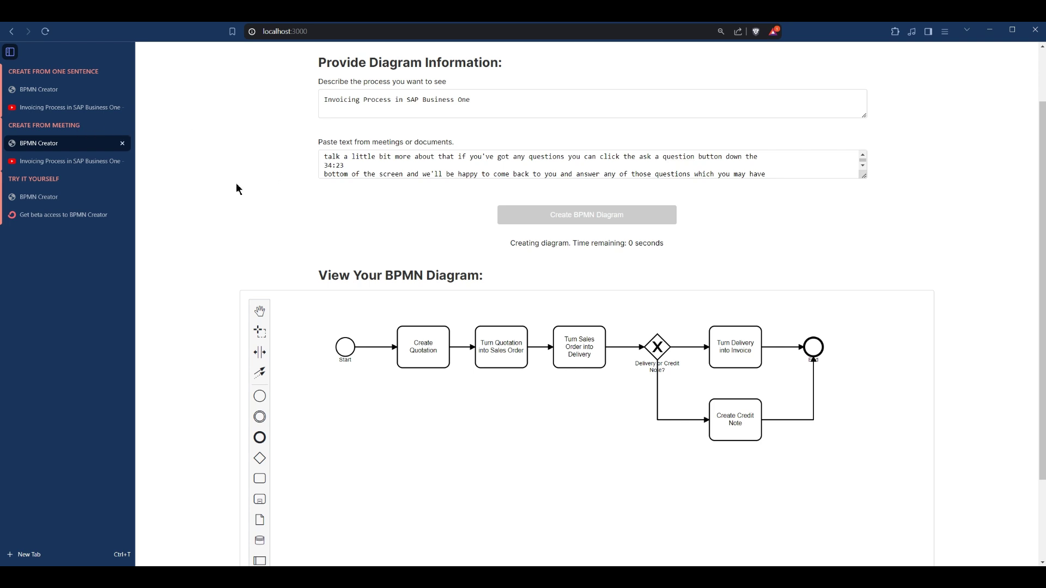
click(98, 198)
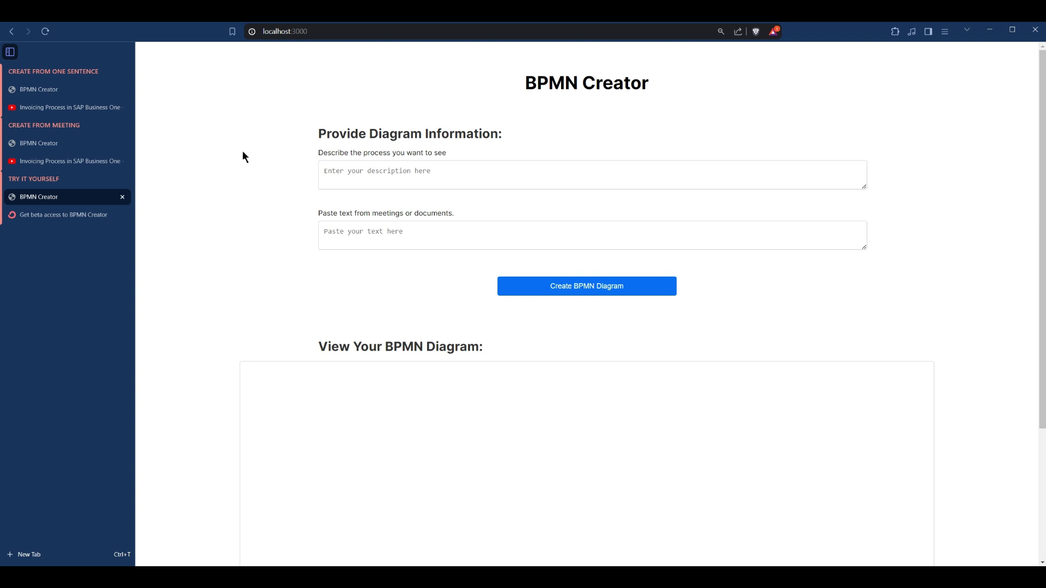
Open the 'Get beta access to BPMN Creator' signup page
click(93, 218)
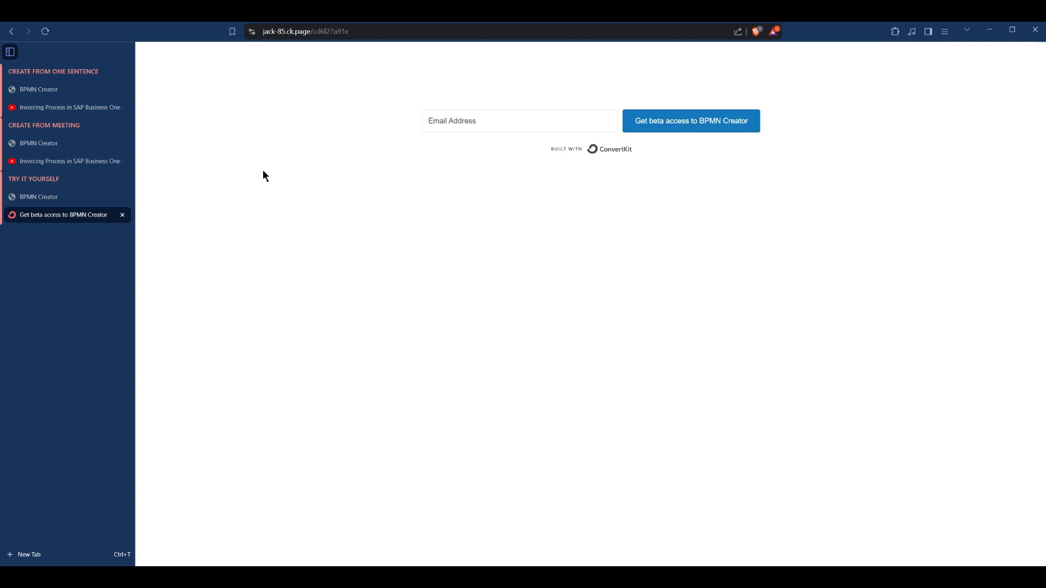